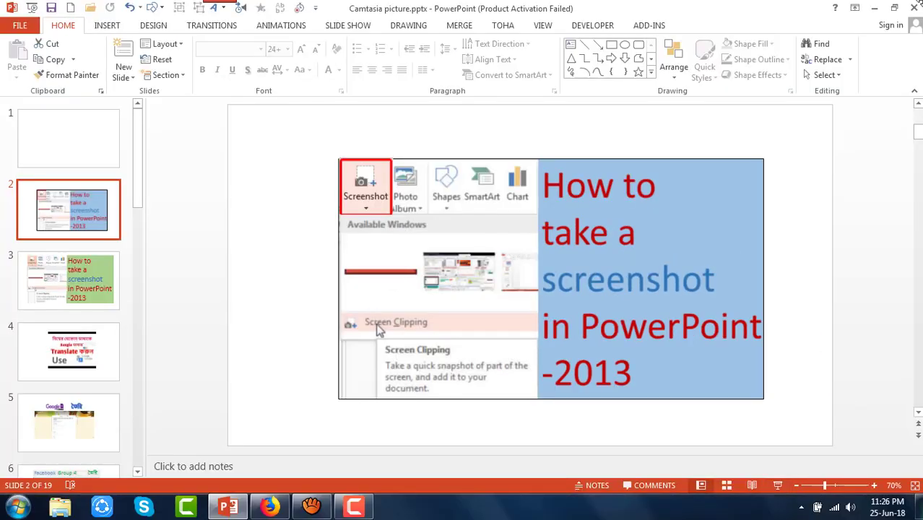
Minimize the PowerPoint presentation window to reveal the Windows desktop
left_click(874, 8)
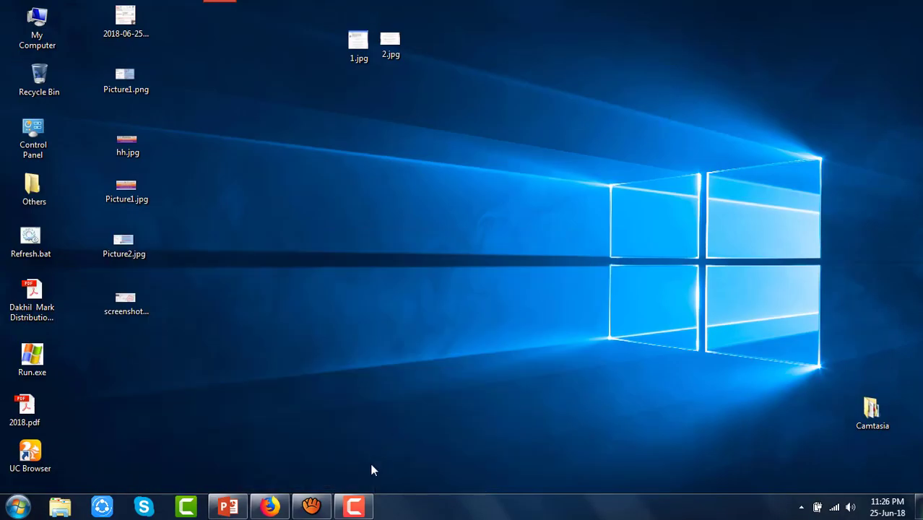
Bring up the YouTube channel page in Firefox, then return to Camtasia picture.pptx
left_click(311, 506)
mouse_move(269, 507)
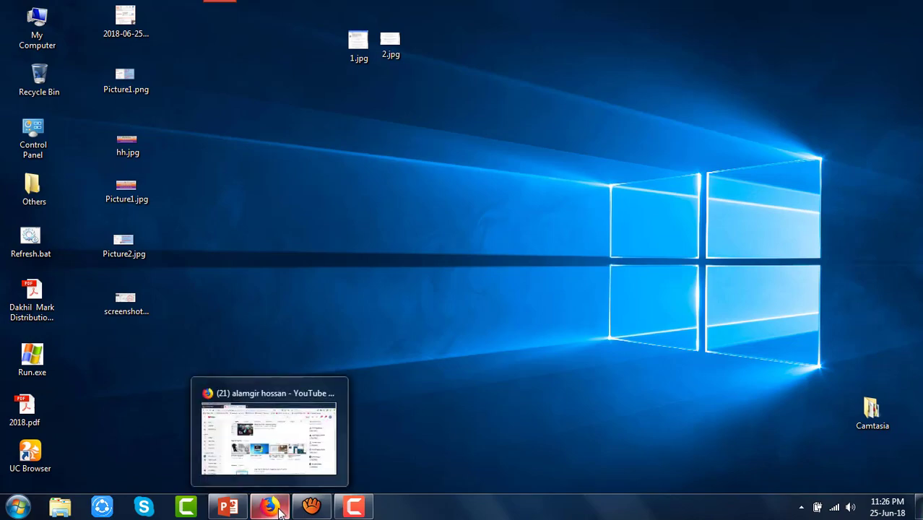
left_click(280, 510)
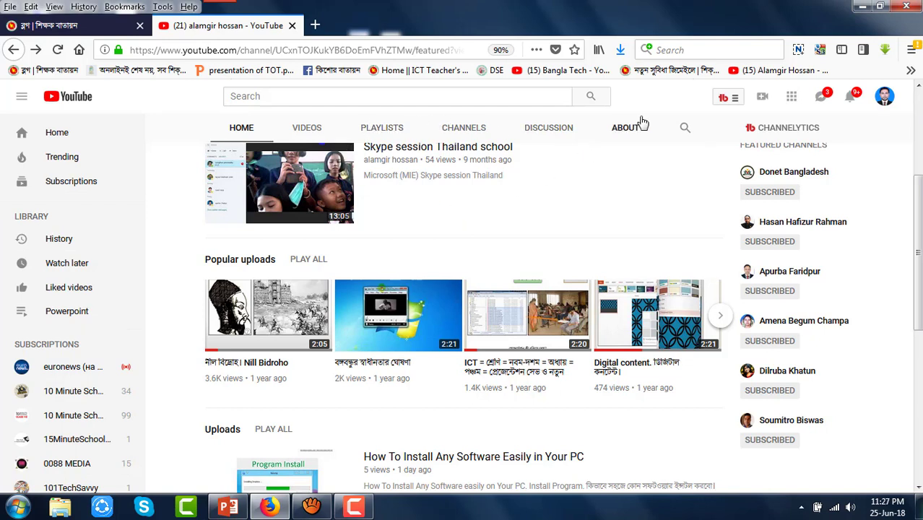
left_click(228, 508)
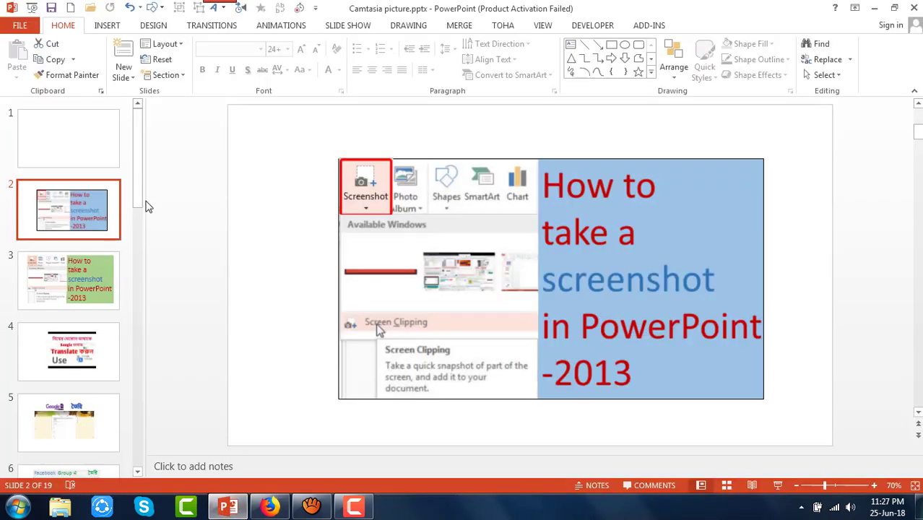
Select blank slide 1 and show the INSERT ribbon commands
left_click(82, 152)
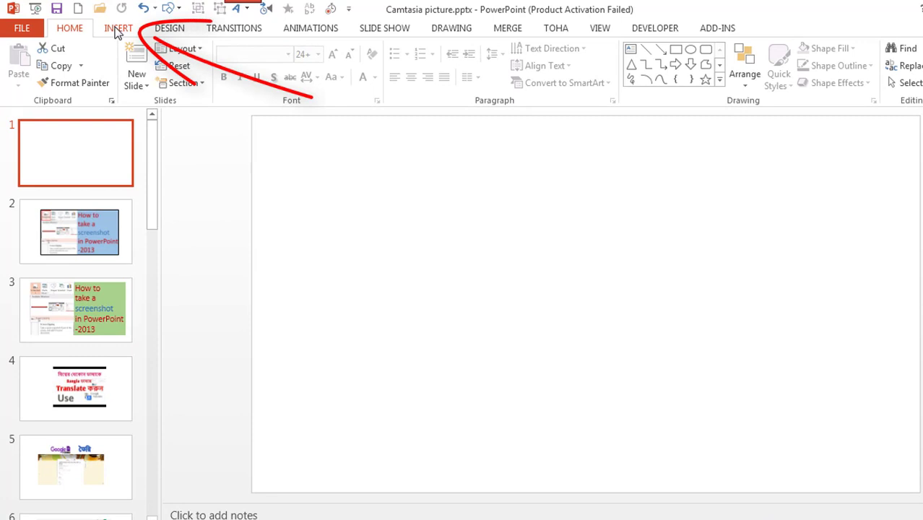
left_click(117, 31)
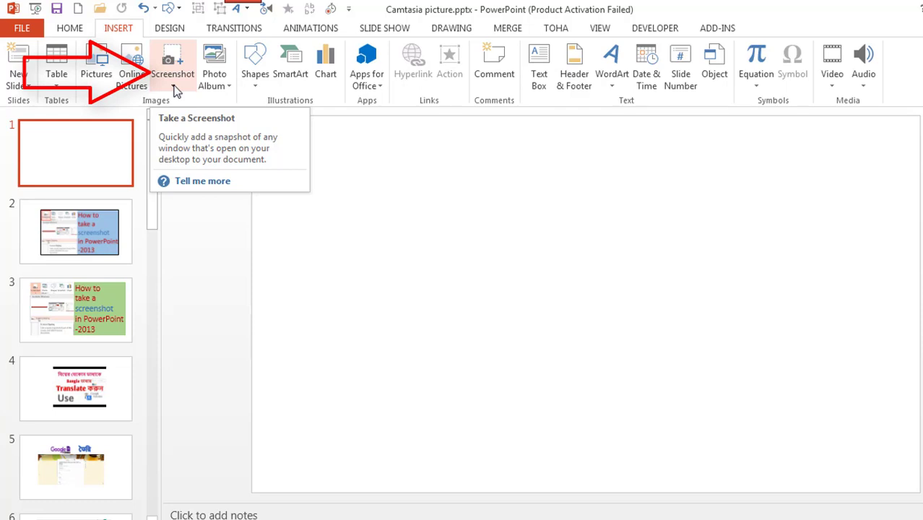
Insert a screenshot of the Firefox YouTube window onto slide 1 via Screenshot
left_click(175, 88)
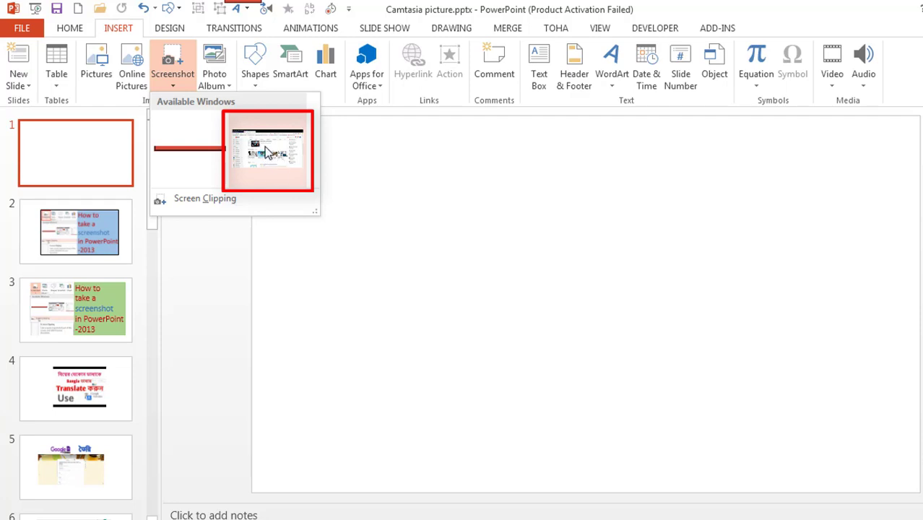
left_click(280, 155)
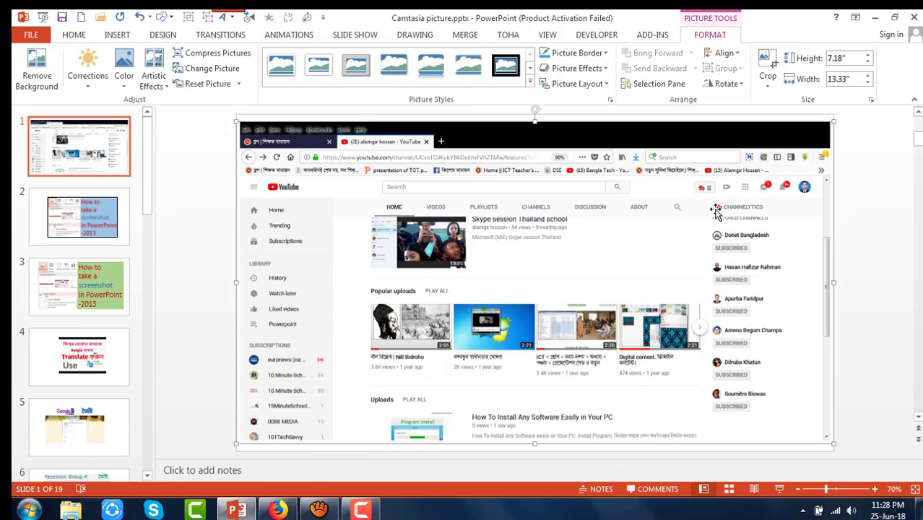
Crop the screenshot's sides, browser tabs and bottom away, leaving 5.16" by 9.27" of page content
left_click(640, 118)
left_click(768, 81)
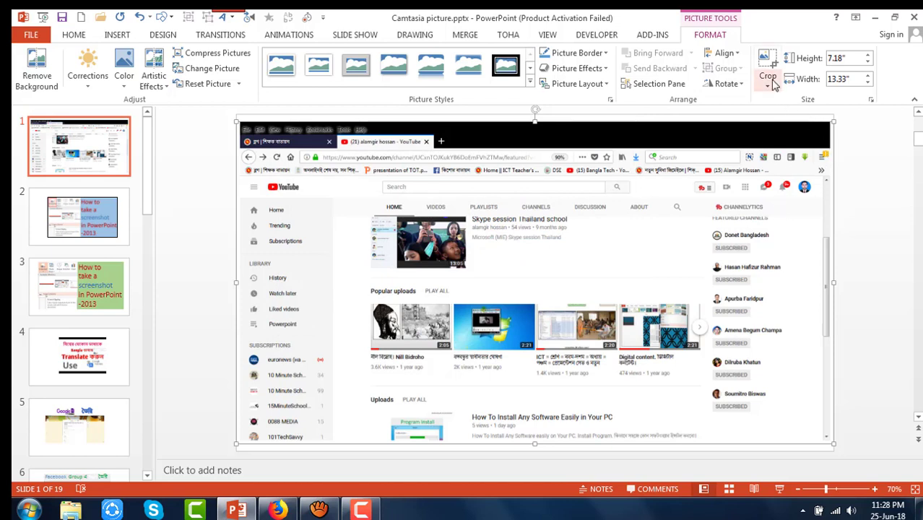
left_click(784, 102)
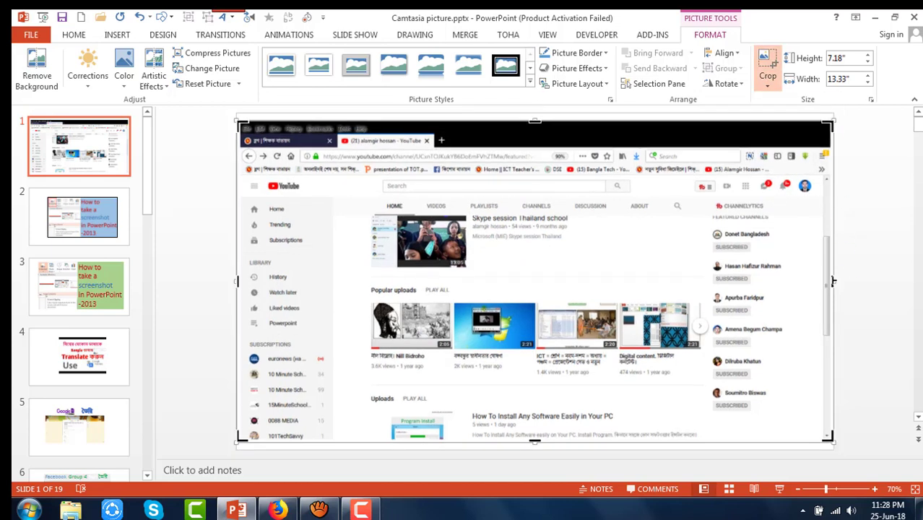
mouse_move(832, 282)
left_mouse_down()
mouse_move(781, 284)
mouse_move(782, 296)
left_mouse_up()
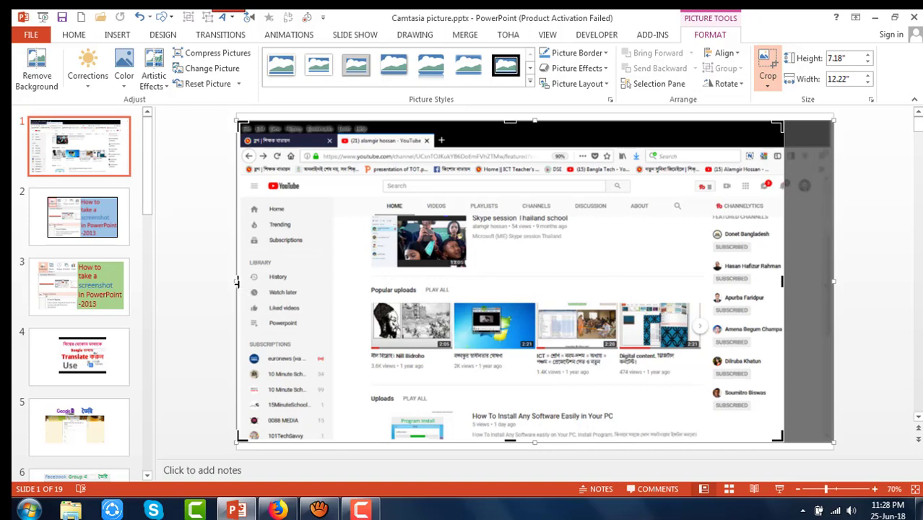
left_click_drag(237, 282, 369, 290)
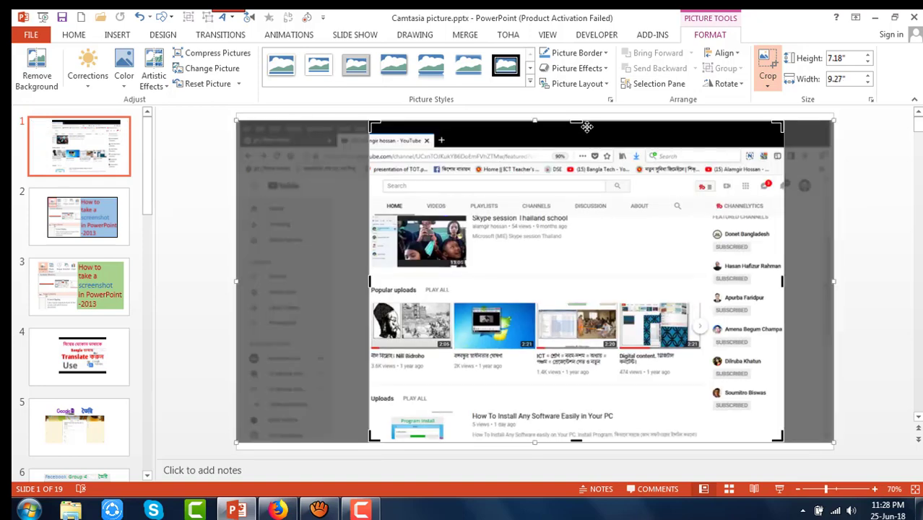
left_click_drag(582, 122, 582, 147)
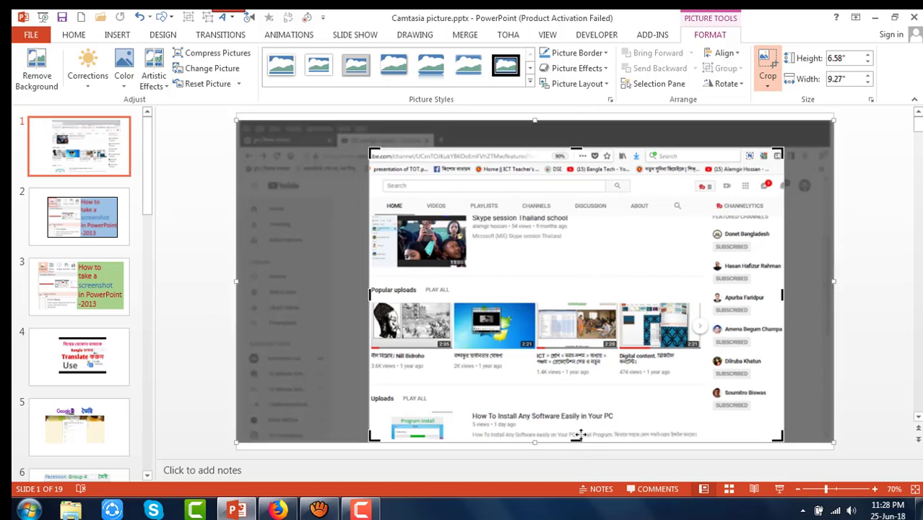
left_click_drag(576, 427, 577, 375)
left_click(882, 265)
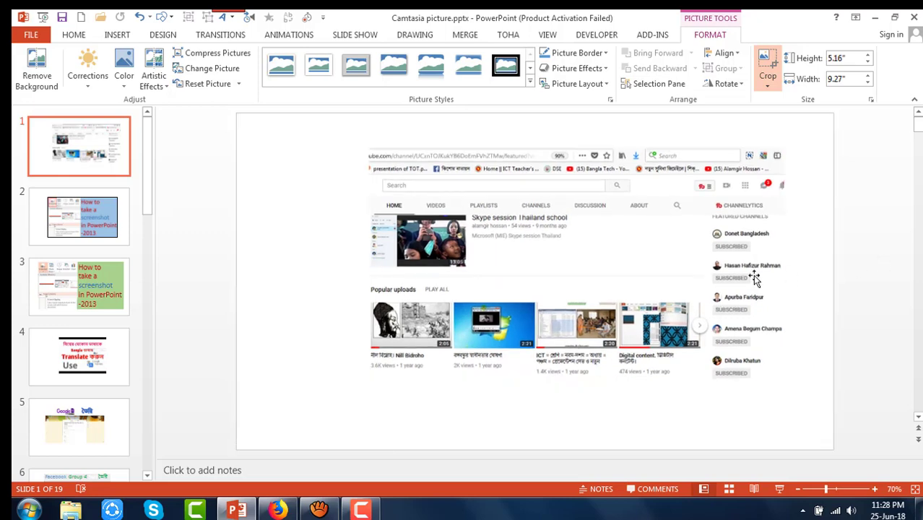
left_click_drag(691, 289, 682, 279)
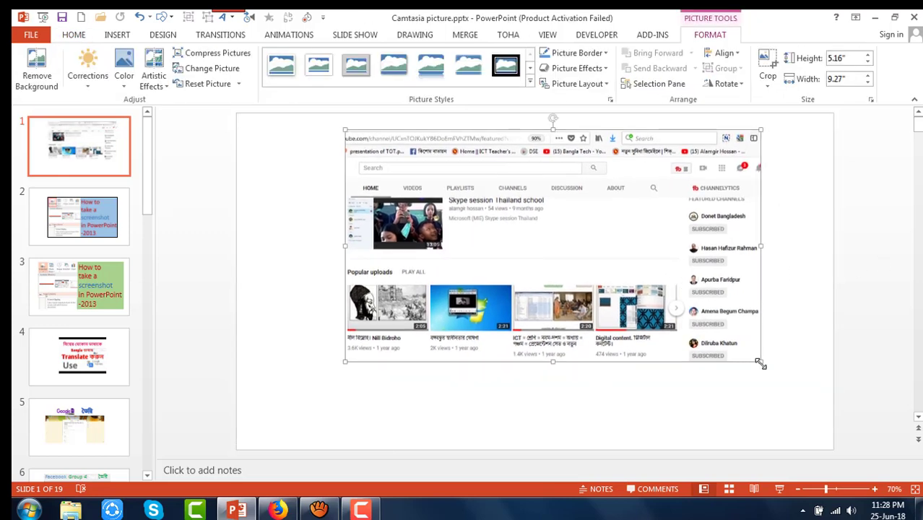
Resize the cropped screenshot to 2.84" by 5.09" and place it upper middle
mouse_move(760, 364)
left_mouse_down()
mouse_move(670, 296)
mouse_move(578, 256)
left_mouse_up()
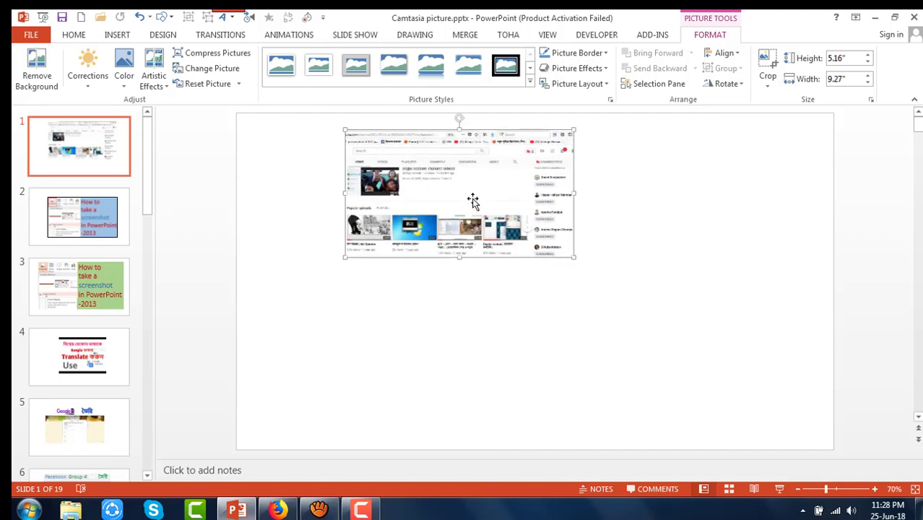
mouse_move(478, 198)
left_mouse_down()
mouse_move(601, 195)
mouse_move(548, 239)
left_mouse_up()
left_click(629, 288)
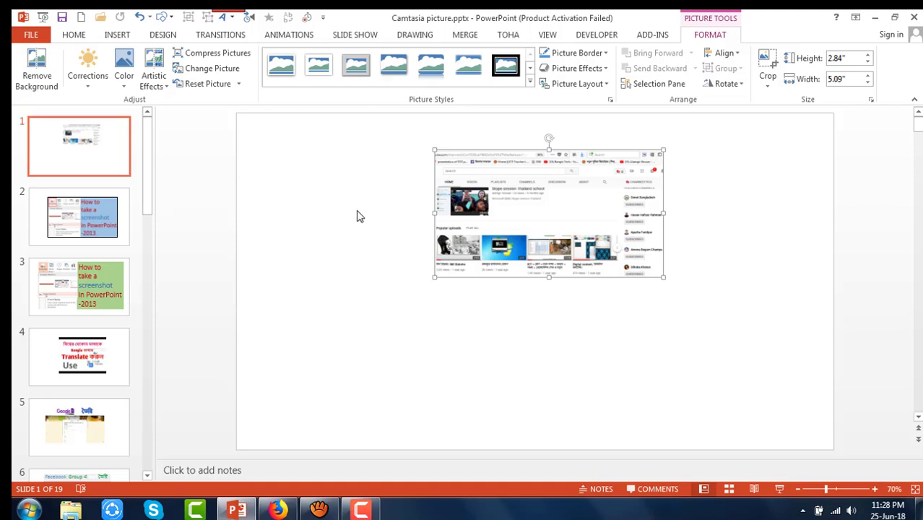
Start a Screen Clipping from INSERT > Screenshot over the YouTube channel page
left_click(115, 36)
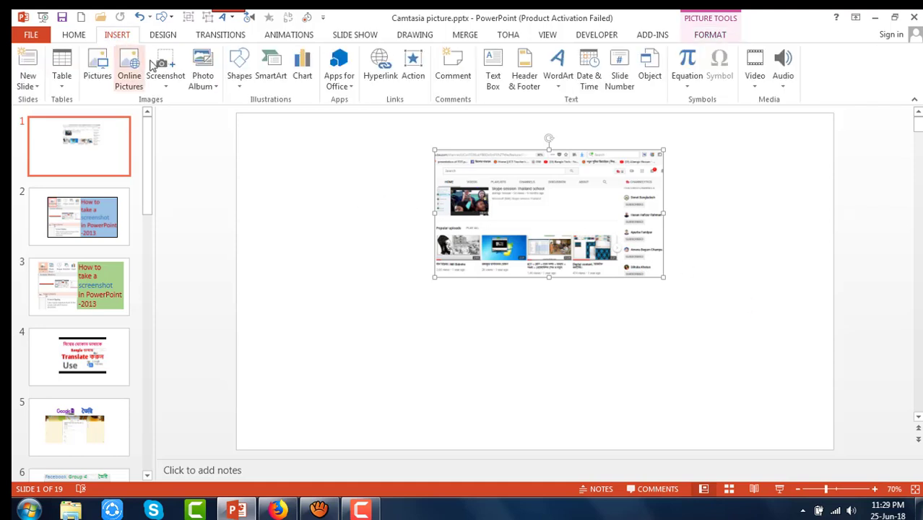
left_click(167, 87)
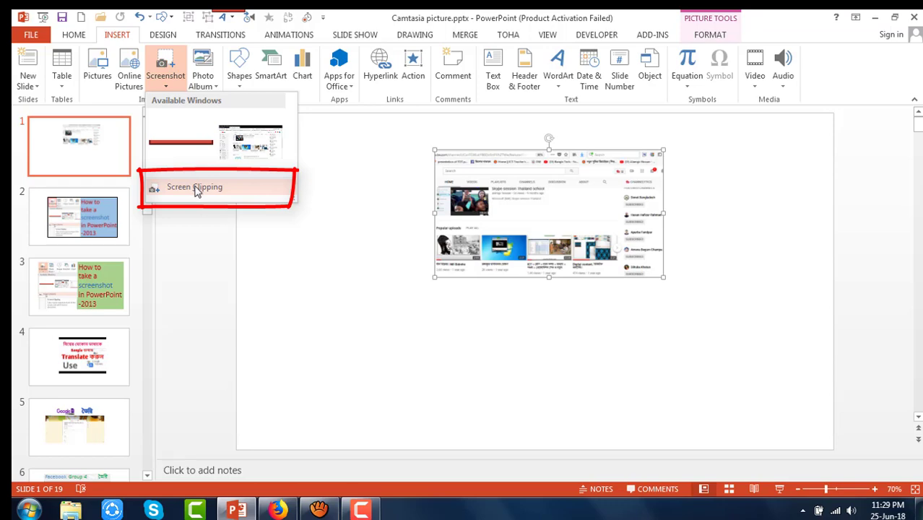
left_click(195, 188)
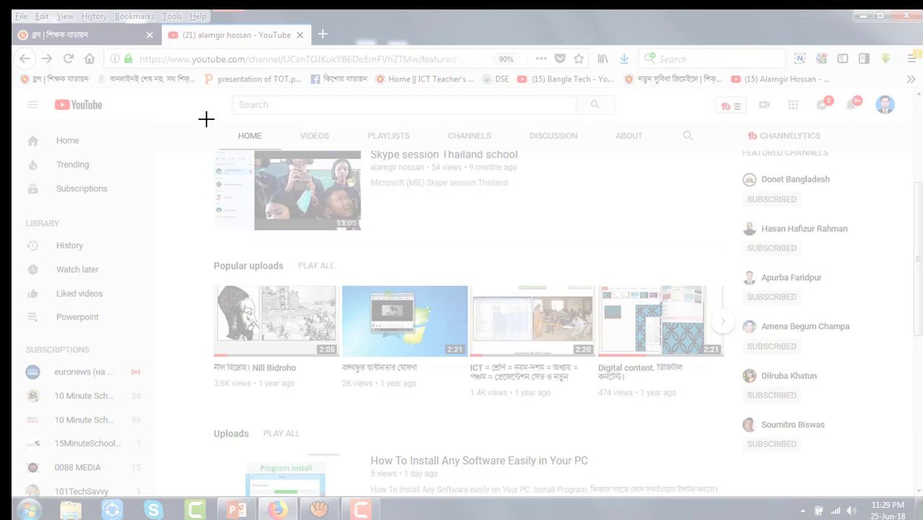
Clip the channel tabs and Popular uploads row, inserting a 5.06" by 8.19" picture
left_click_drag(209, 122, 734, 441)
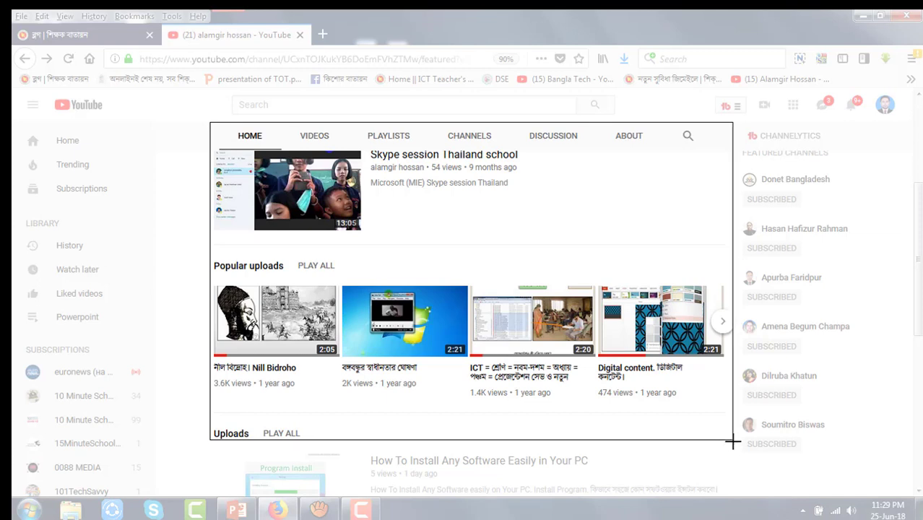
left_click_drag(734, 441, 735, 446)
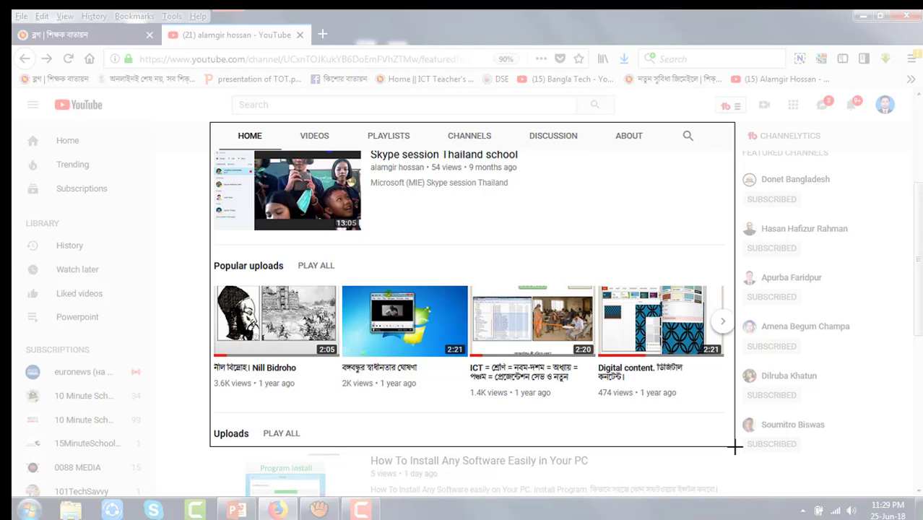
left_click_drag(734, 447, 734, 446)
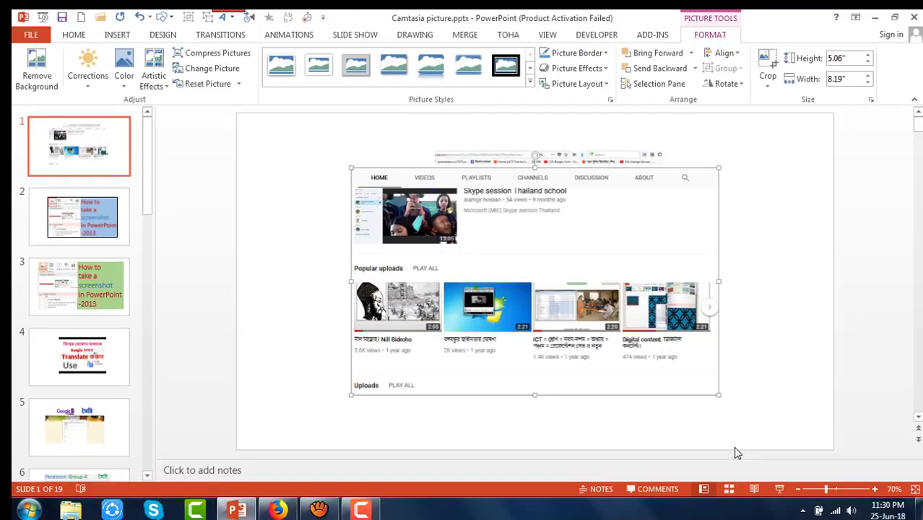
Move the clipped 5.06" by 8.19" channel picture up to the slide's upper centre
left_click_drag(523, 311, 557, 256)
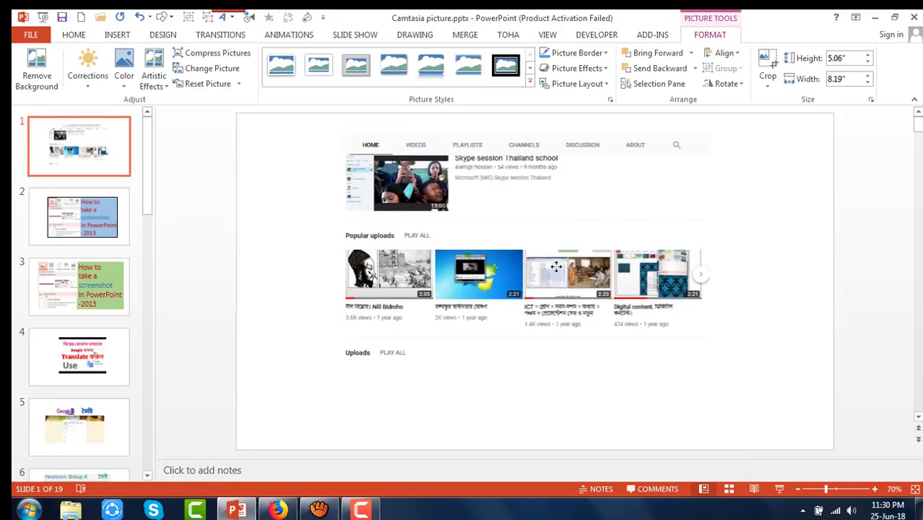
left_click_drag(557, 256, 556, 267)
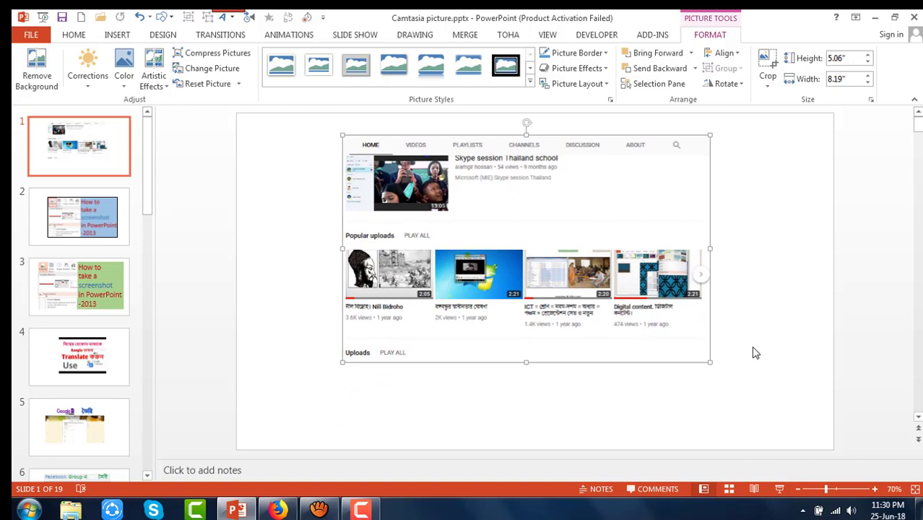